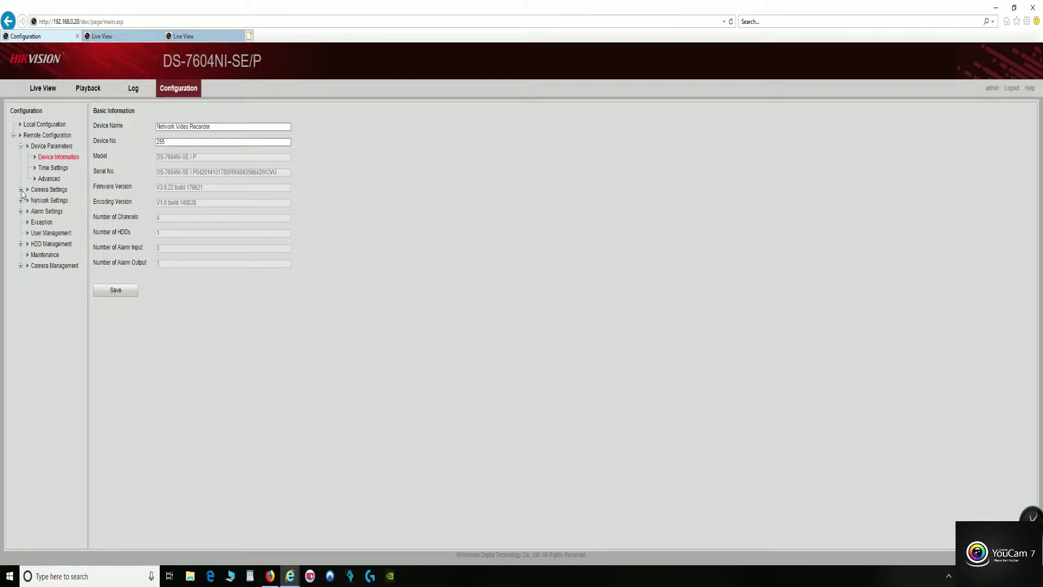
Review the recorder's main stream video settings for IP Camera3, IP Camera4 and IP Camera2, returning to IP Camera1
click(20, 190)
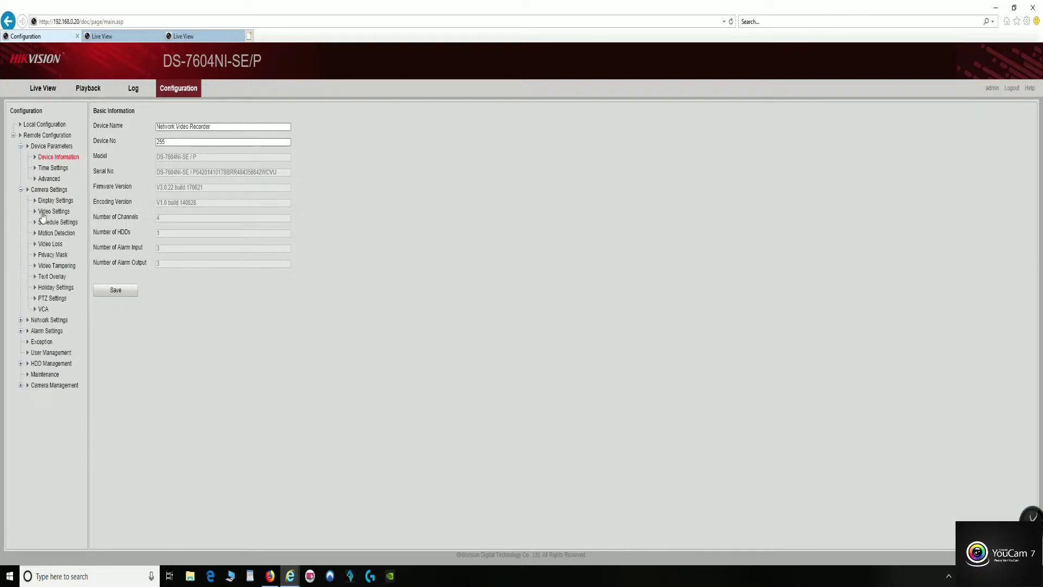
click(49, 213)
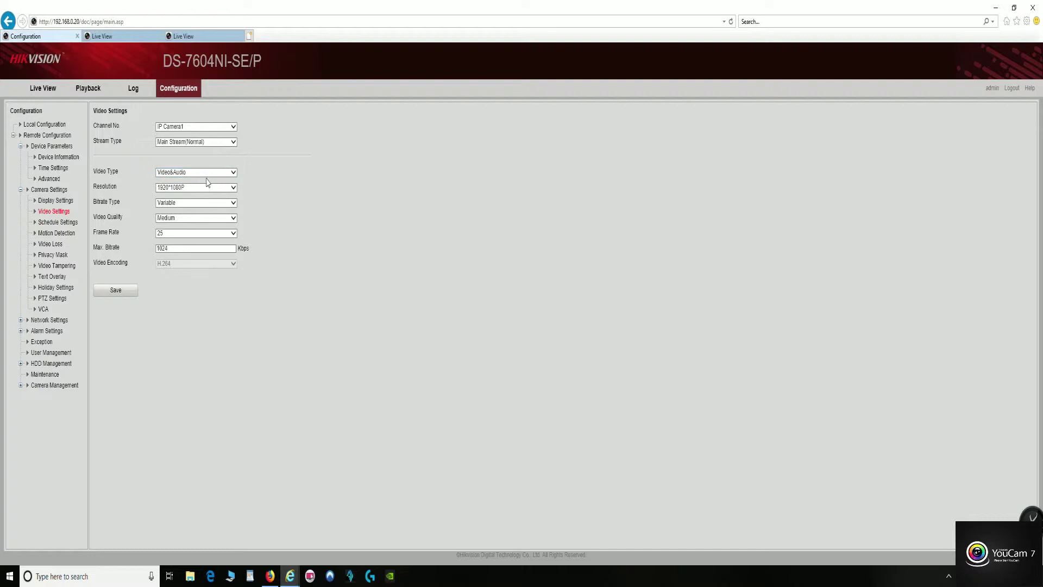
click(233, 128)
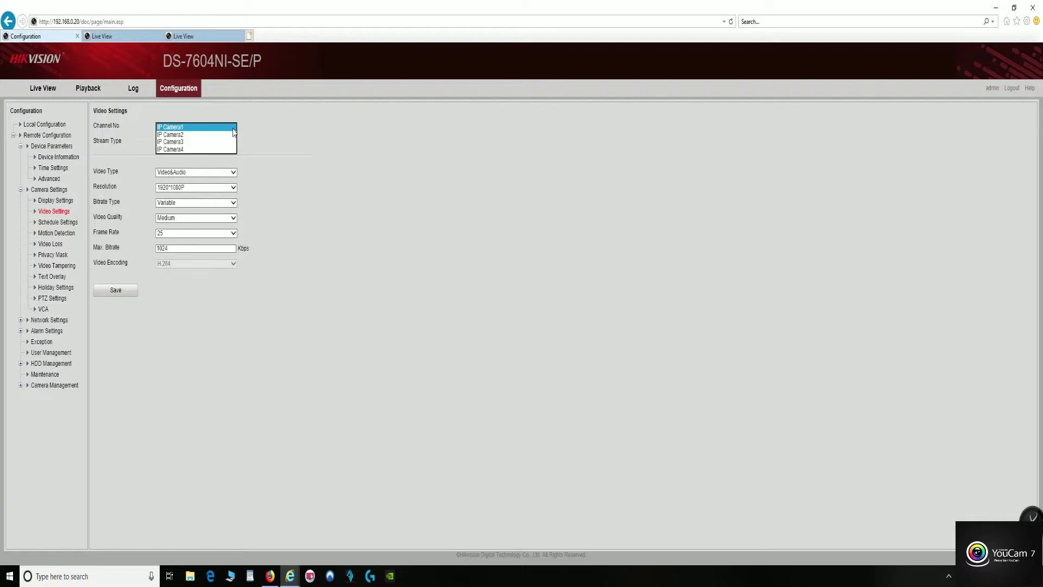
click(206, 142)
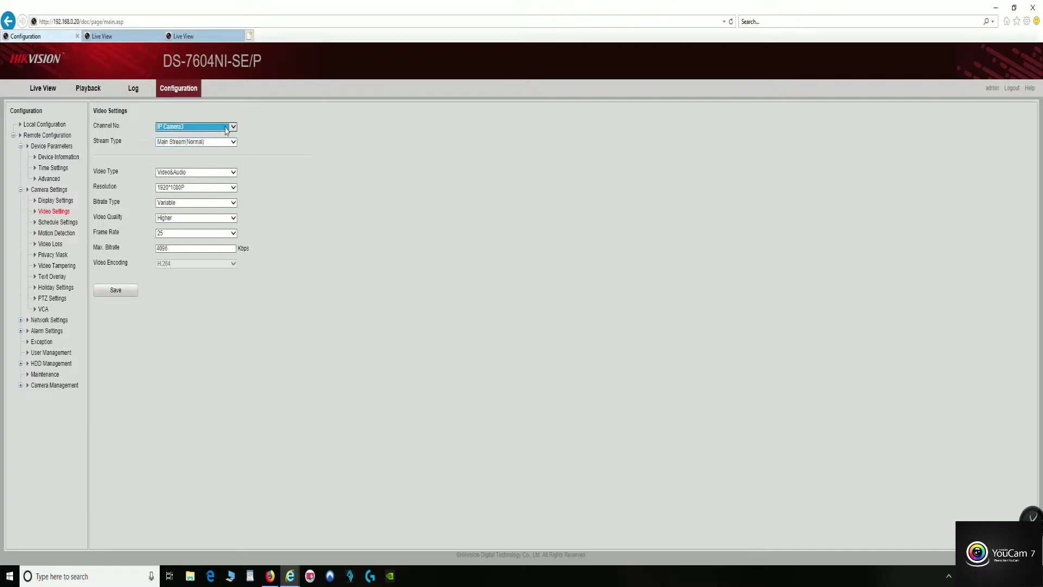
click(233, 126)
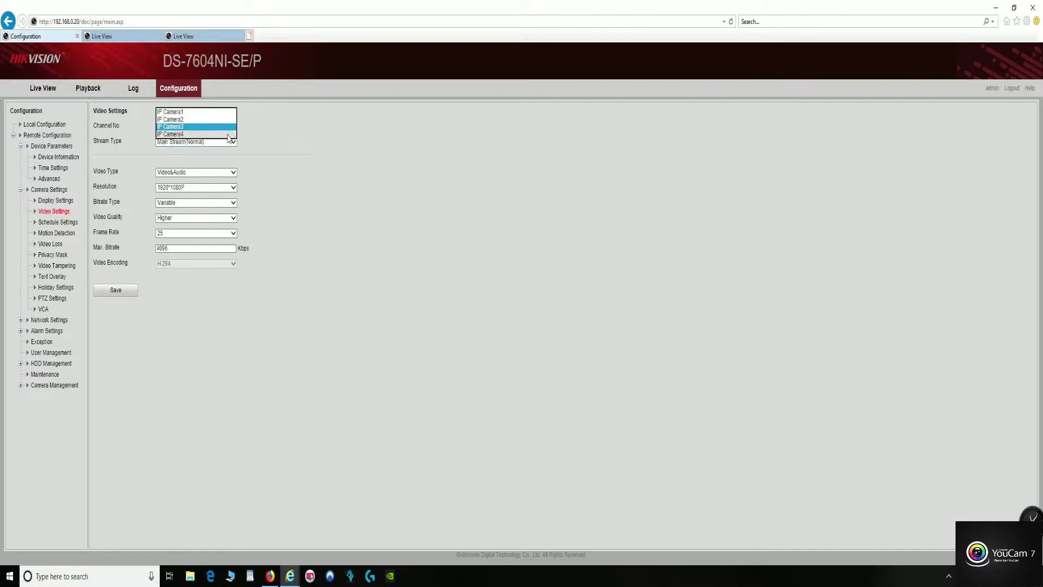
click(214, 136)
click(225, 126)
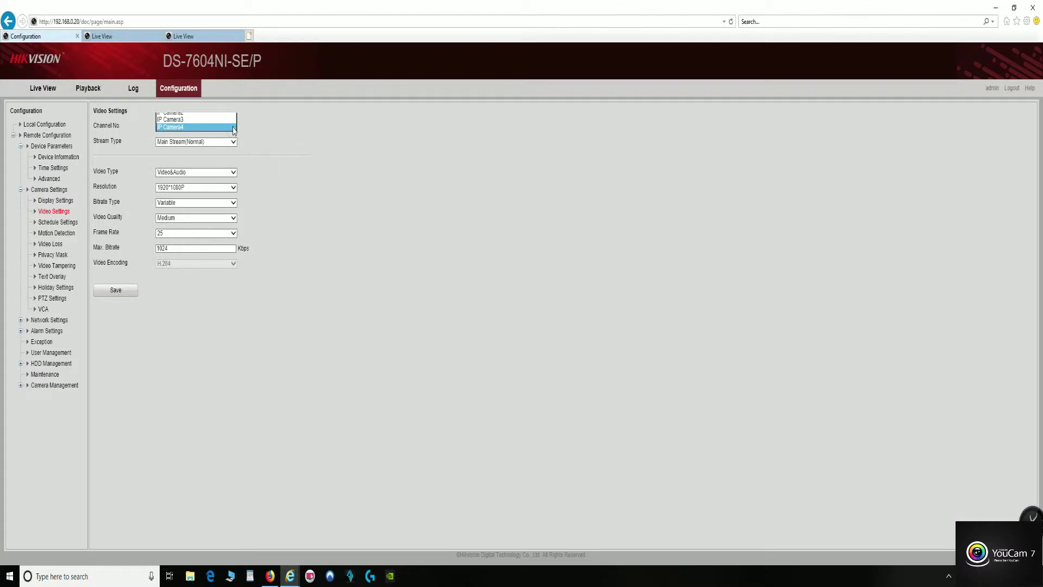
click(215, 113)
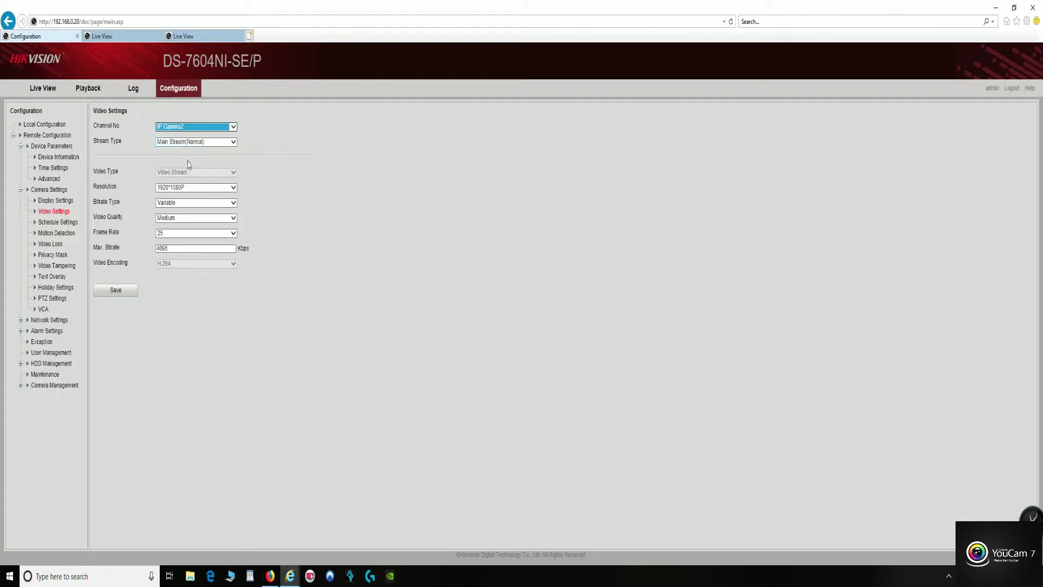
click(234, 129)
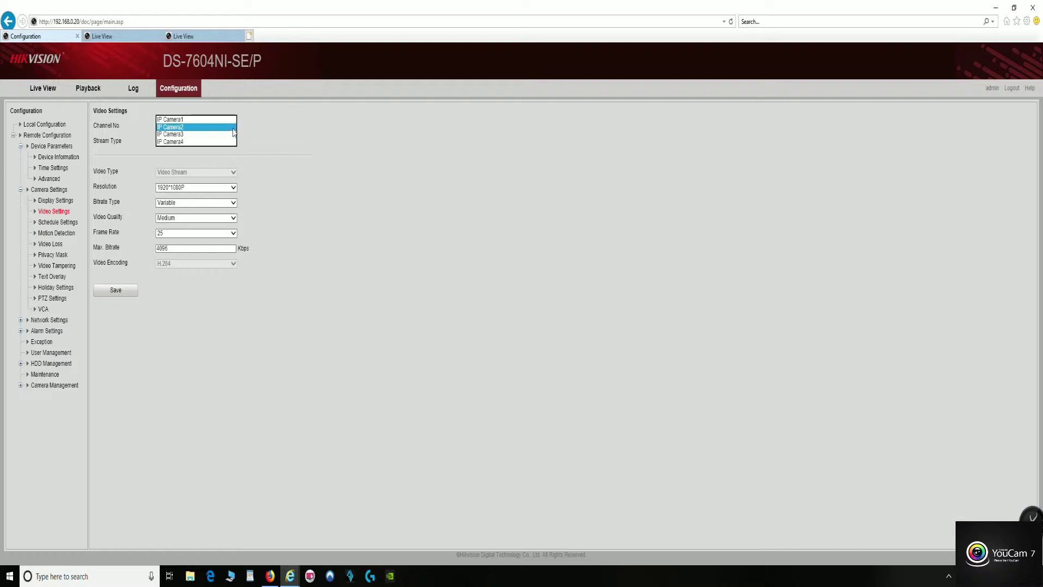
click(221, 120)
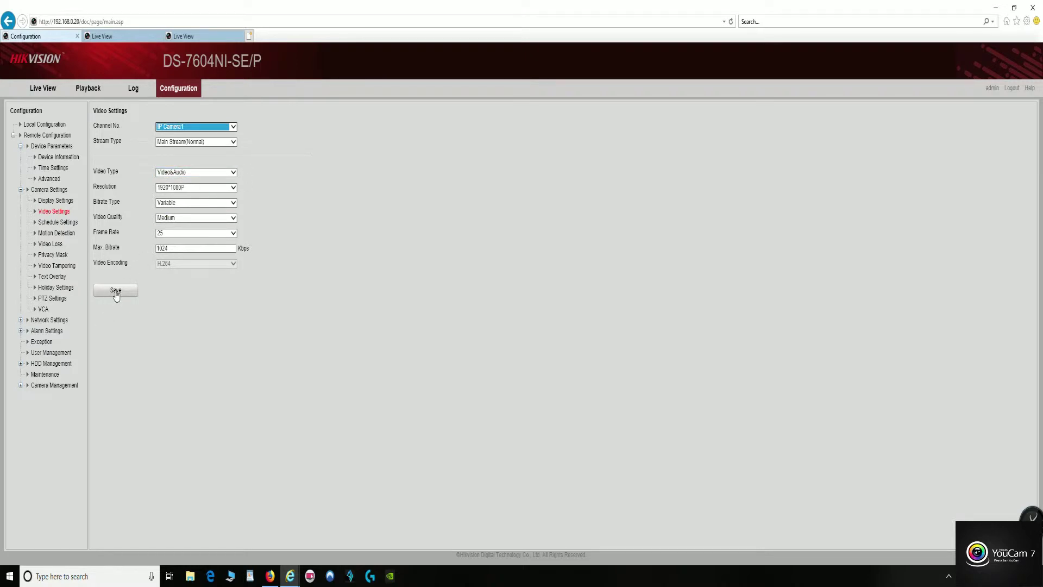
Set the FRONT EAST camera's main stream video type to Video&Audio in its own configuration and save it
click(114, 37)
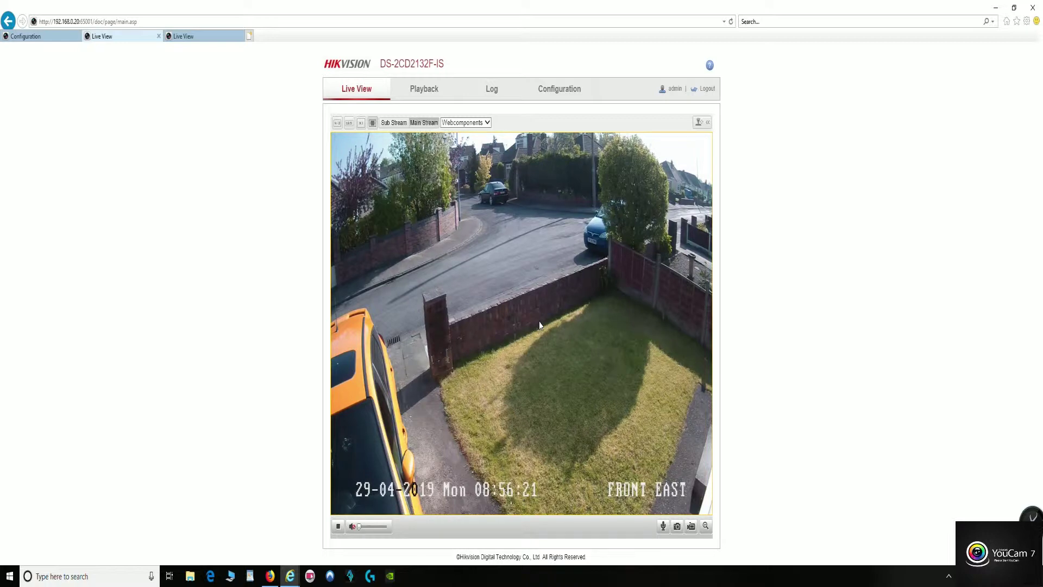
click(560, 90)
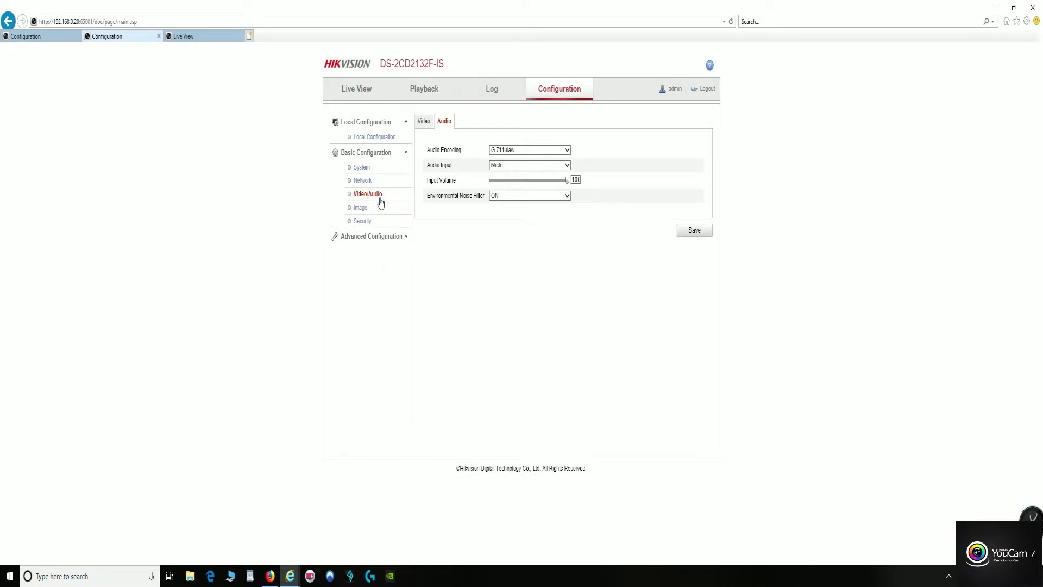
click(425, 122)
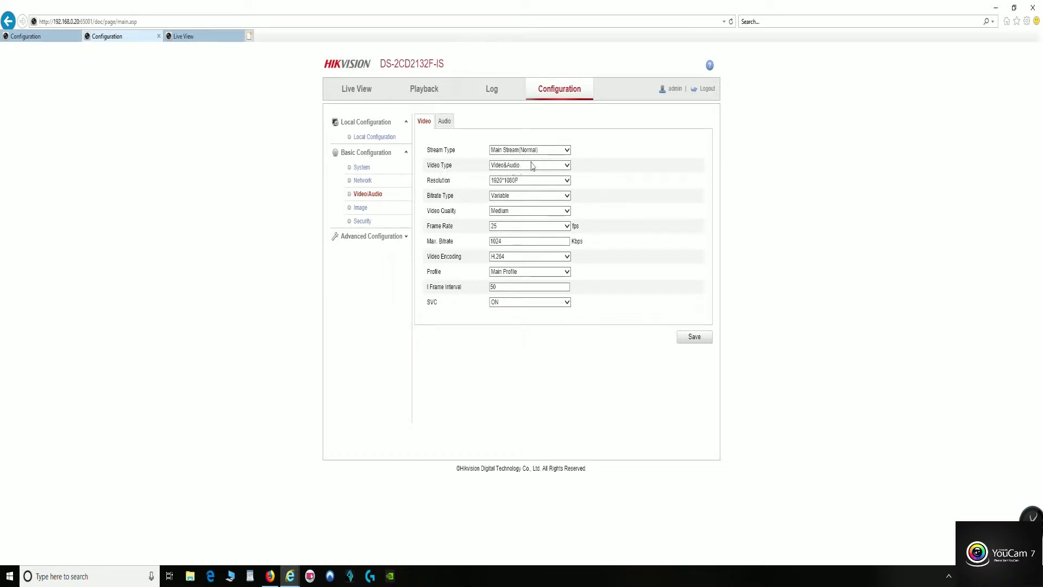
click(567, 166)
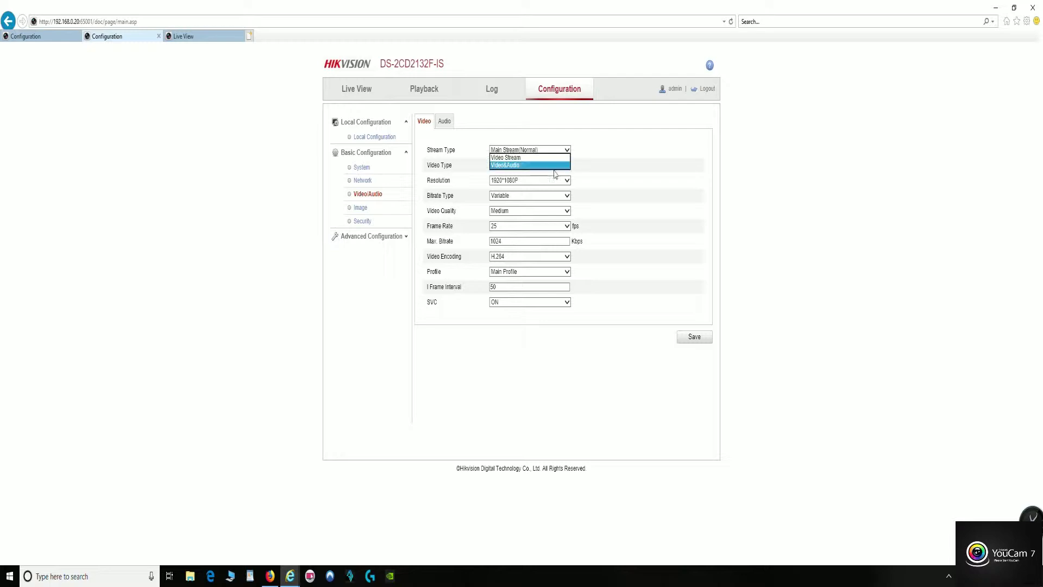
click(514, 166)
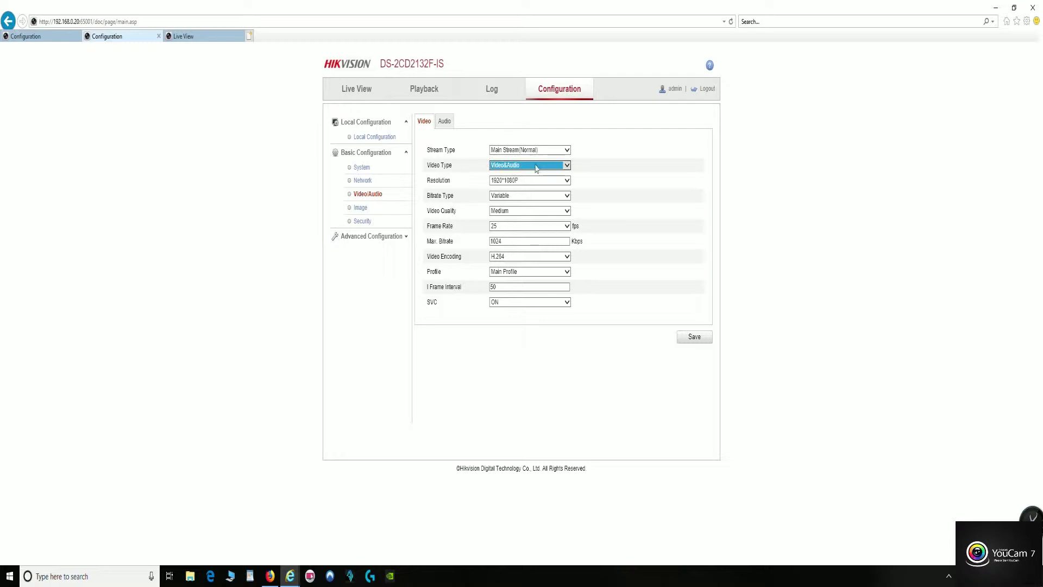
click(699, 341)
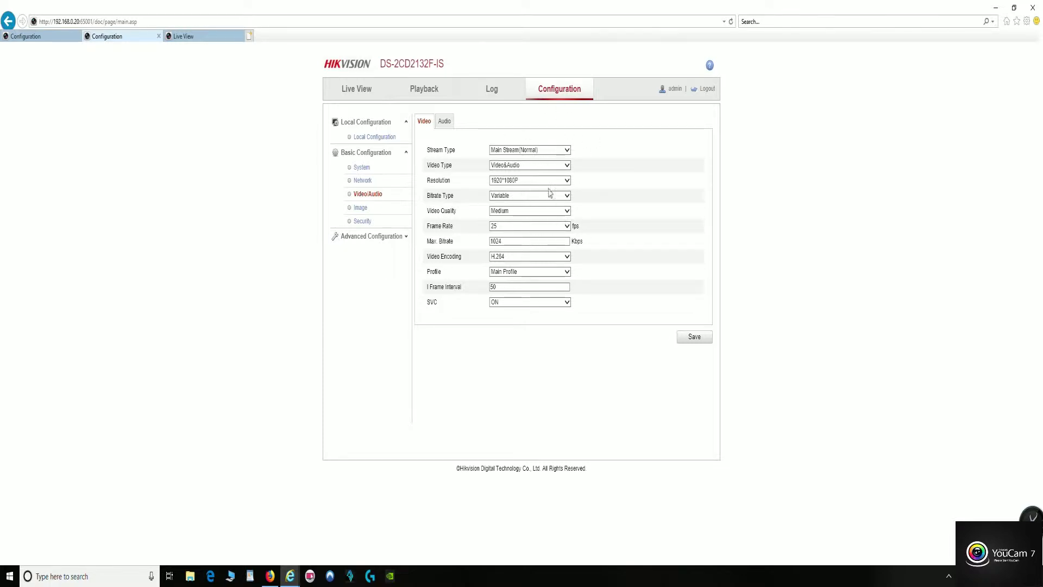
Set the FRONT EAST camera's audio input to MicIn in its audio settings
click(444, 128)
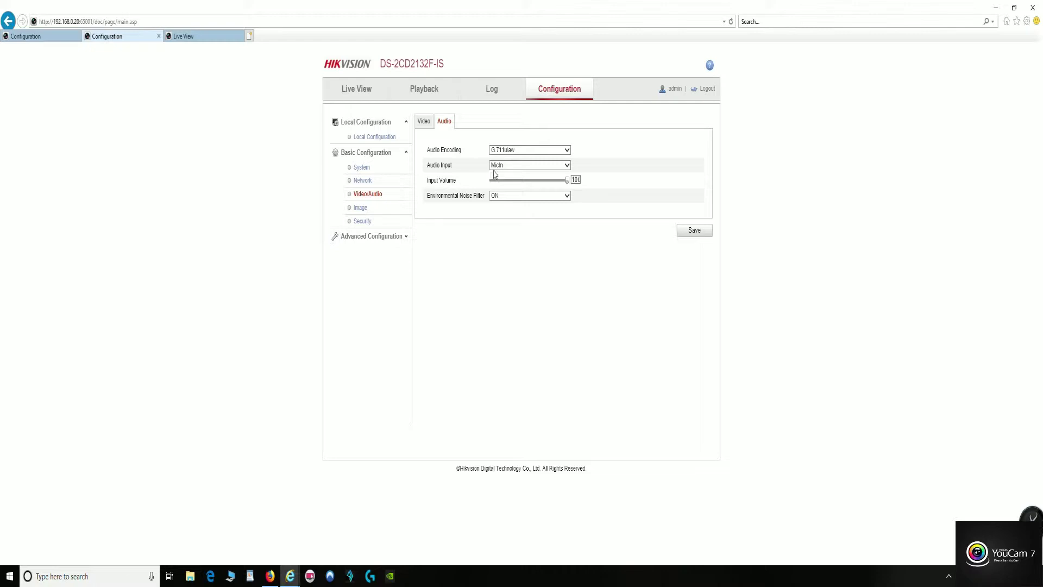
click(567, 165)
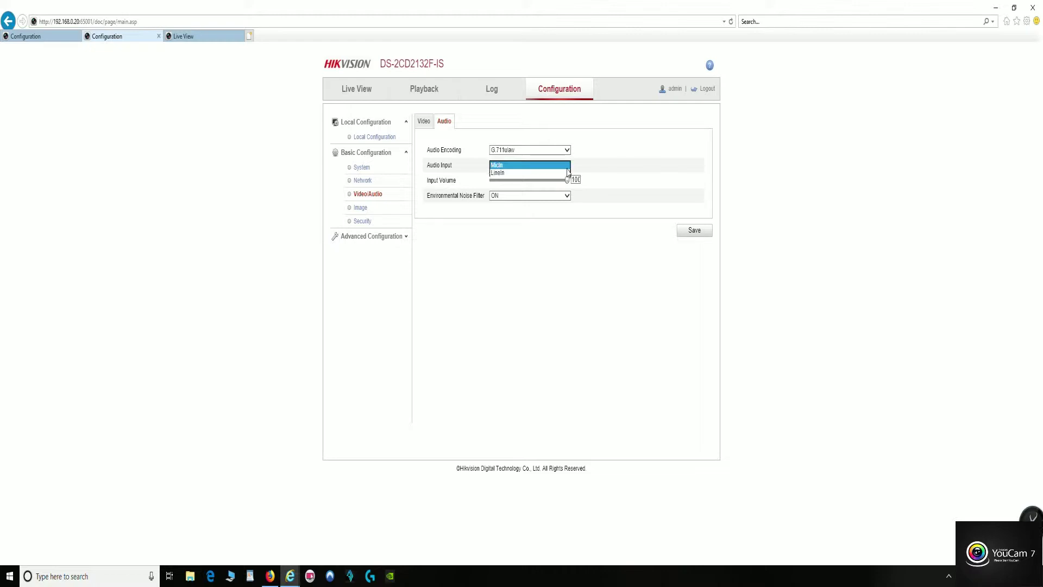
click(510, 166)
Check the BACK camera's main stream video type and its audio input settings
click(197, 38)
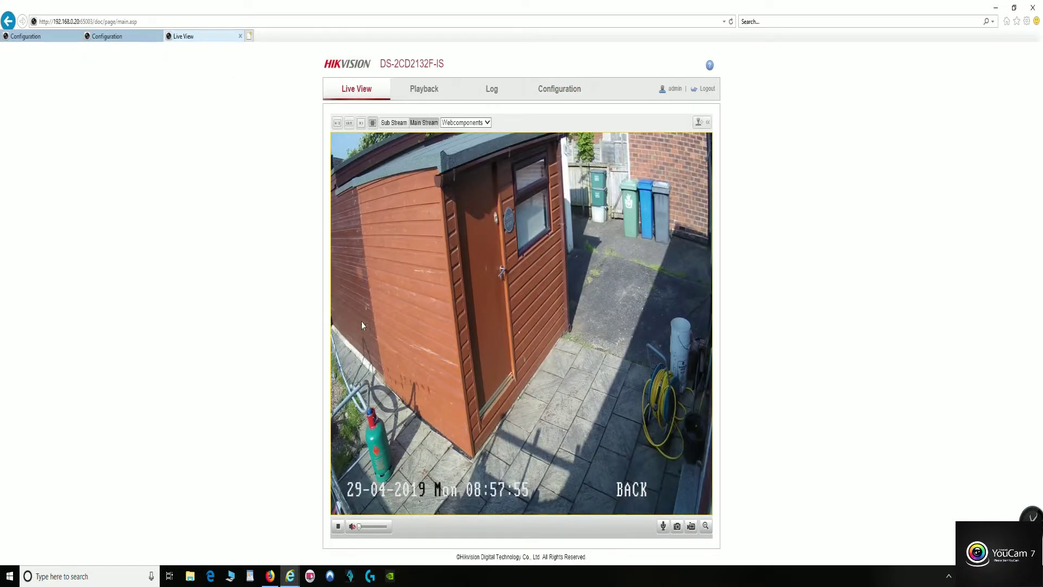
click(556, 90)
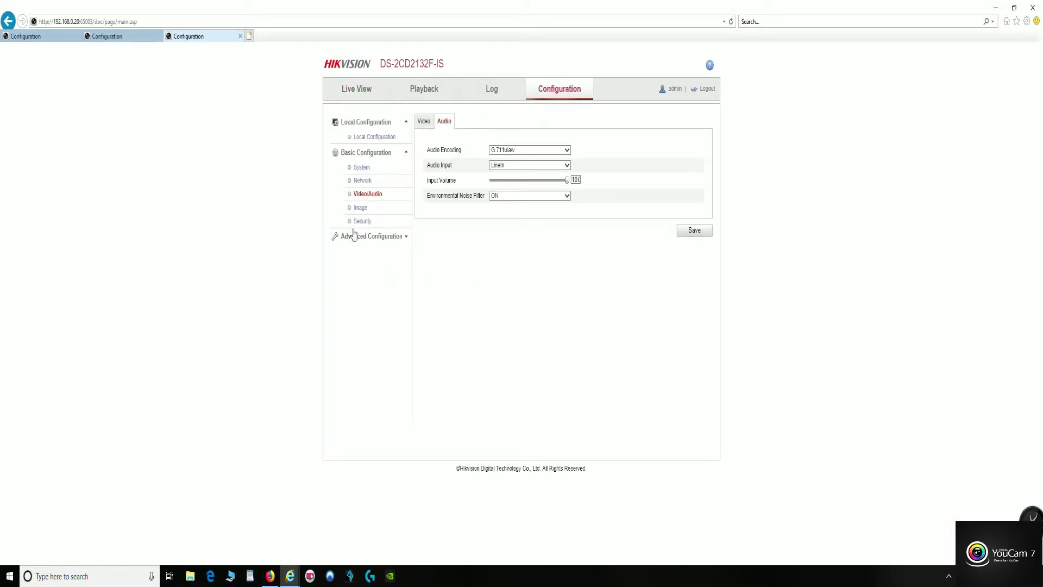
click(424, 123)
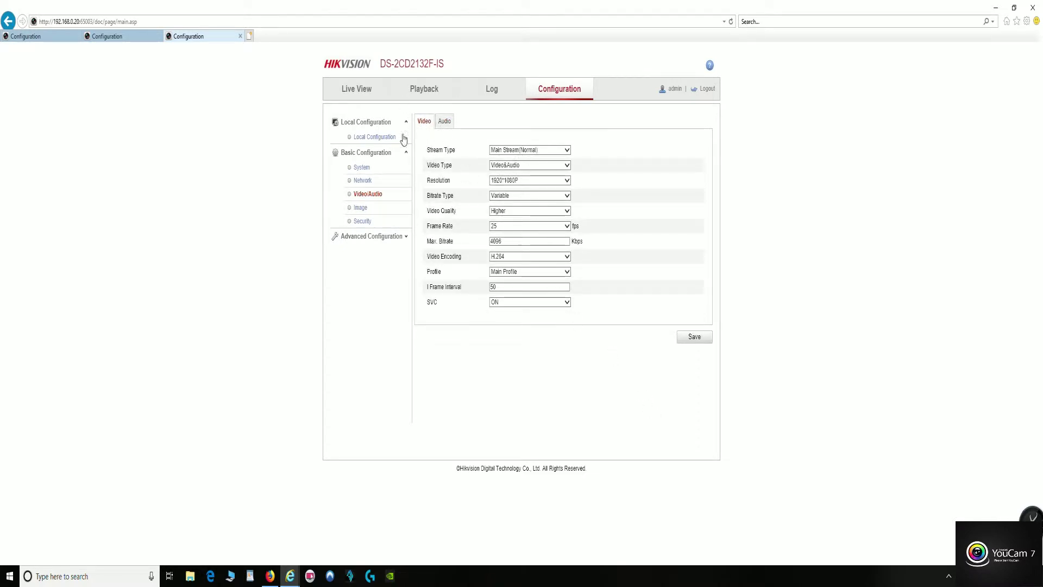
click(444, 120)
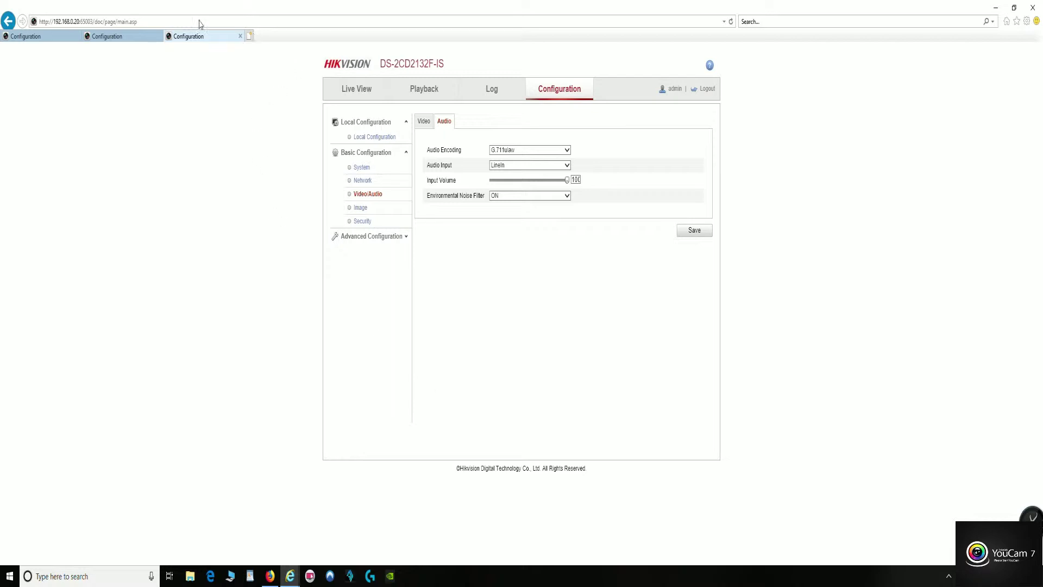
Listen to the BACK camera's live view with the volume at maximum, and stop the stream
click(357, 90)
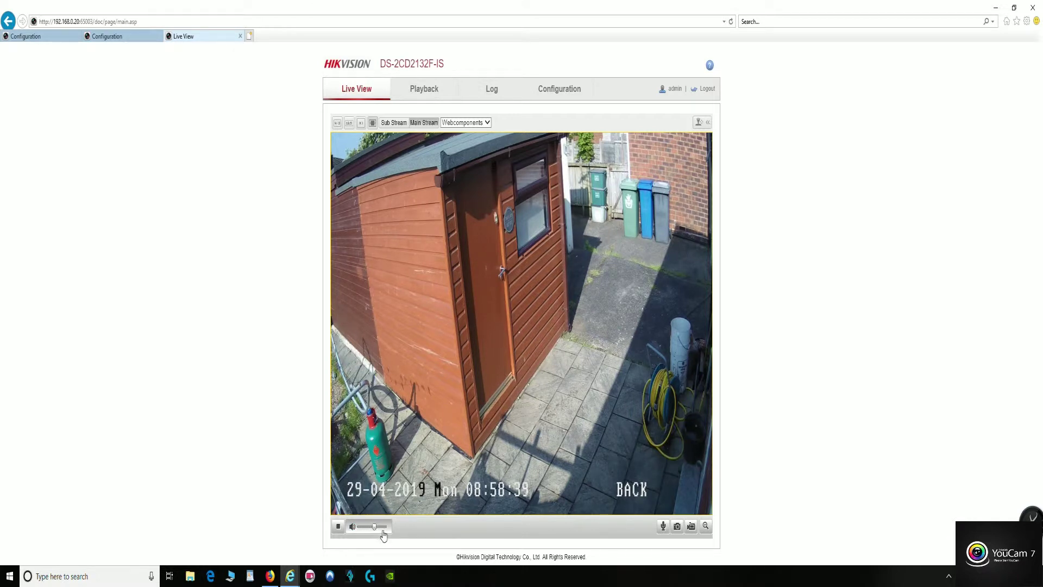
drag(376, 531, 398, 531)
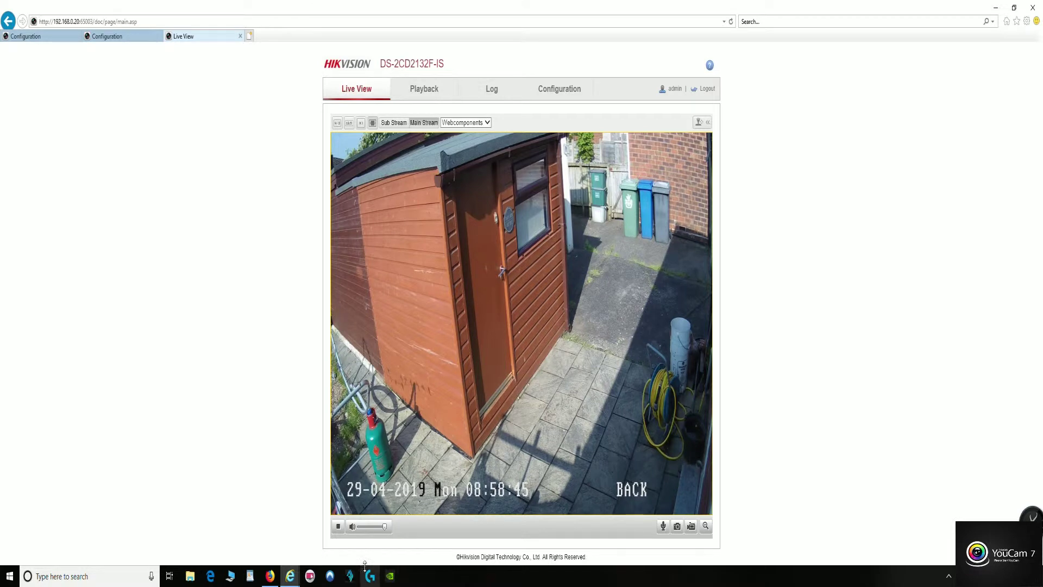
mouse_move(377, 531)
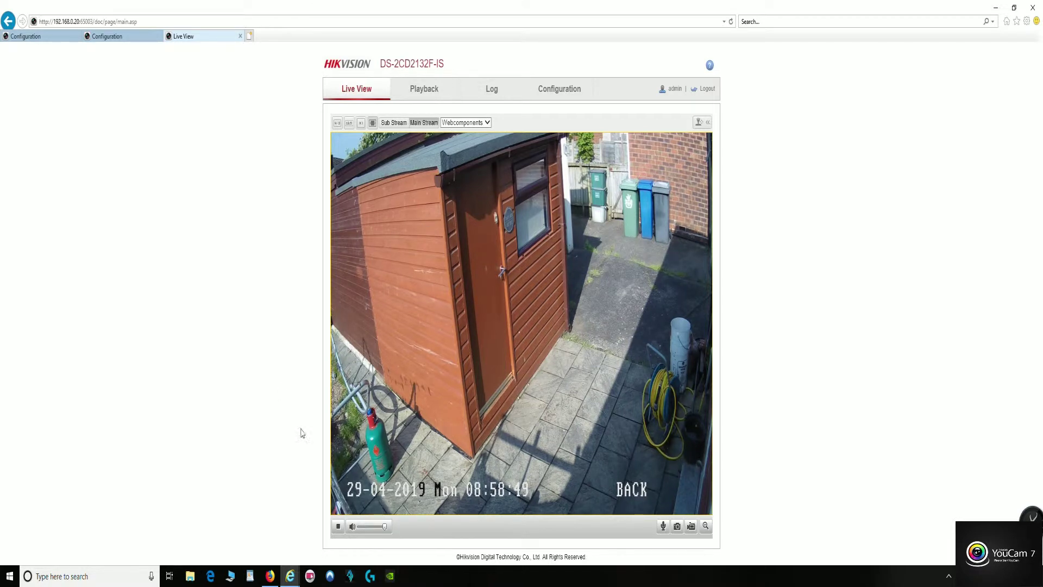
click(338, 527)
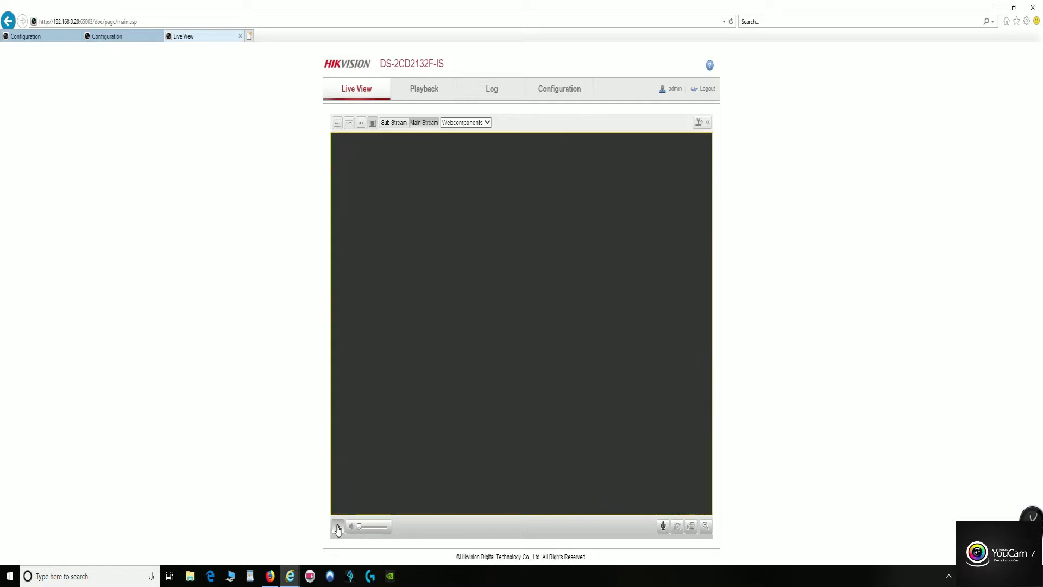
Return to the network video recorder and start the live view of all cameras
click(36, 38)
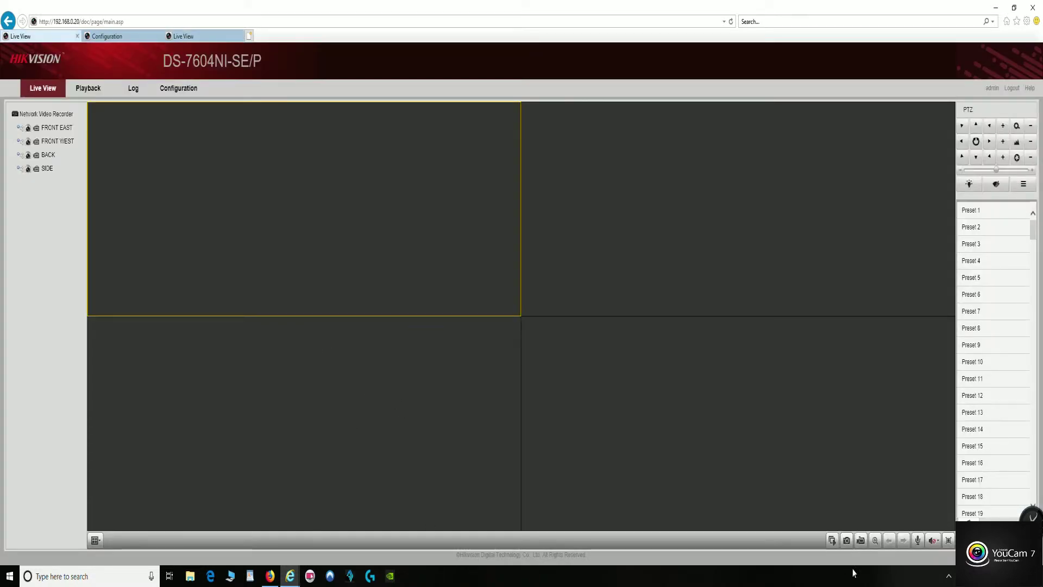
click(834, 543)
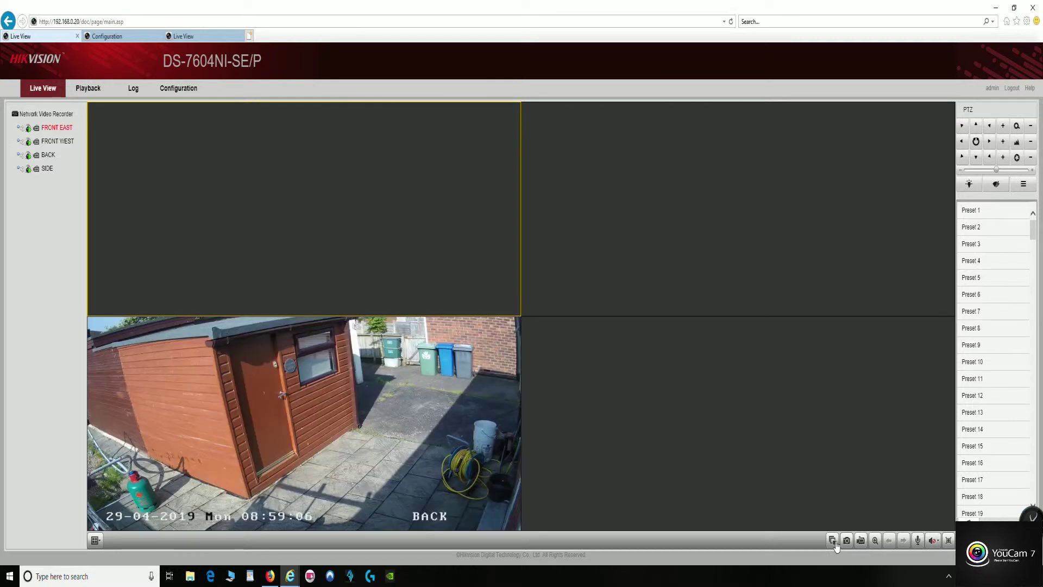
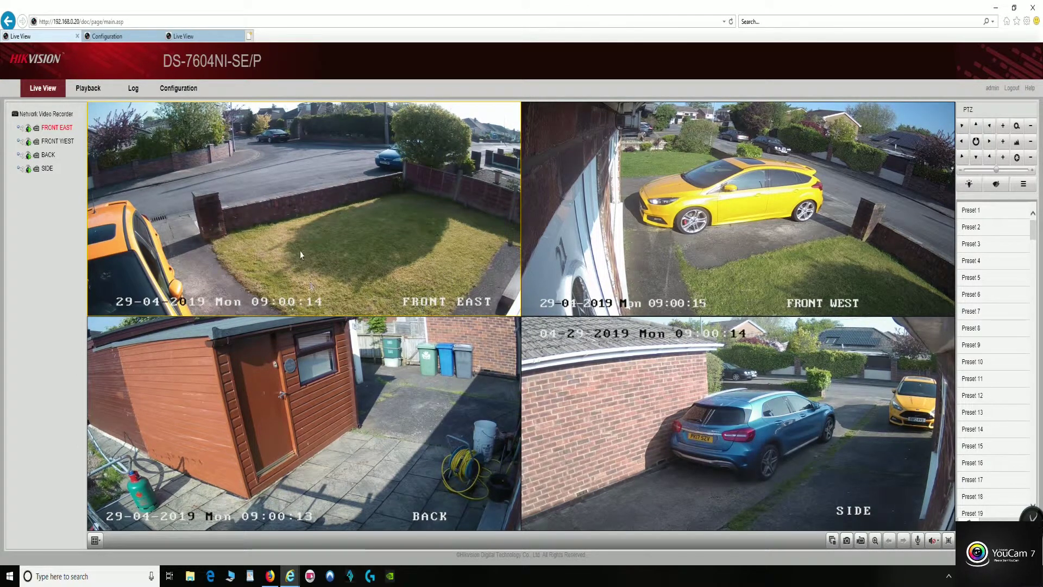
Test the live audio of the FRONT EAST and SIDE feeds, switching the sound on and off for each
click(934, 540)
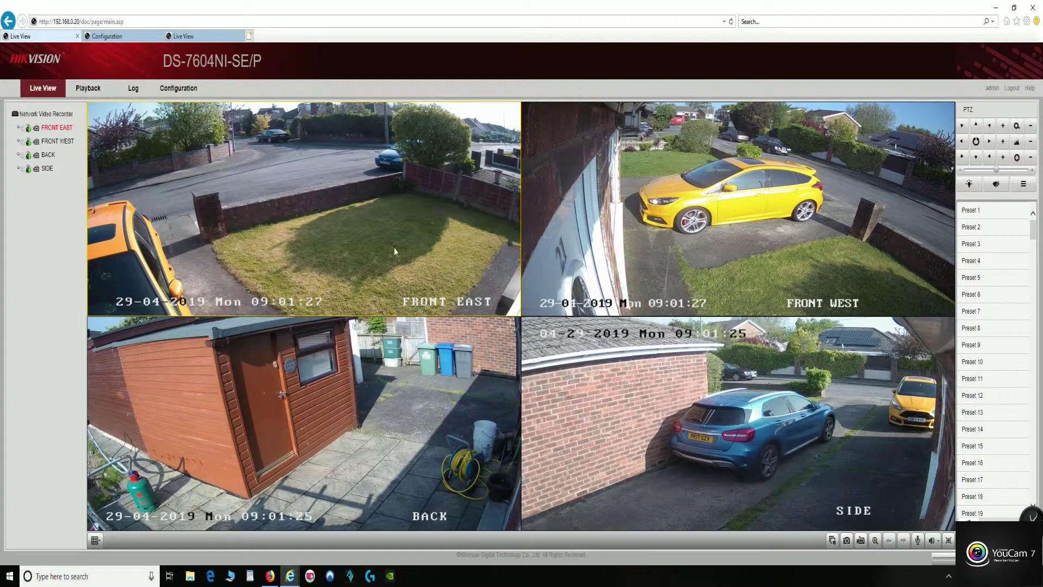
click(933, 542)
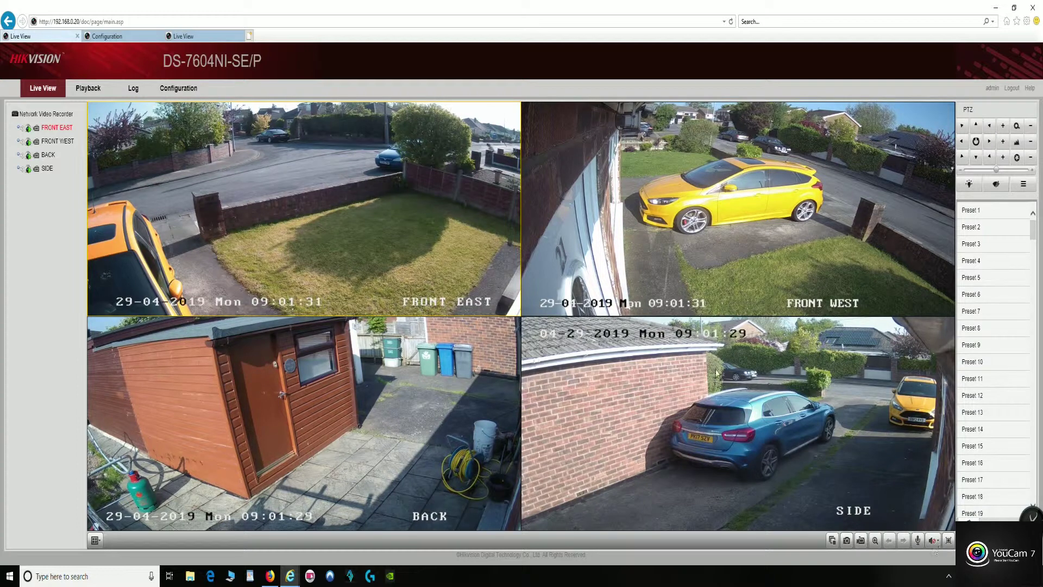
click(646, 397)
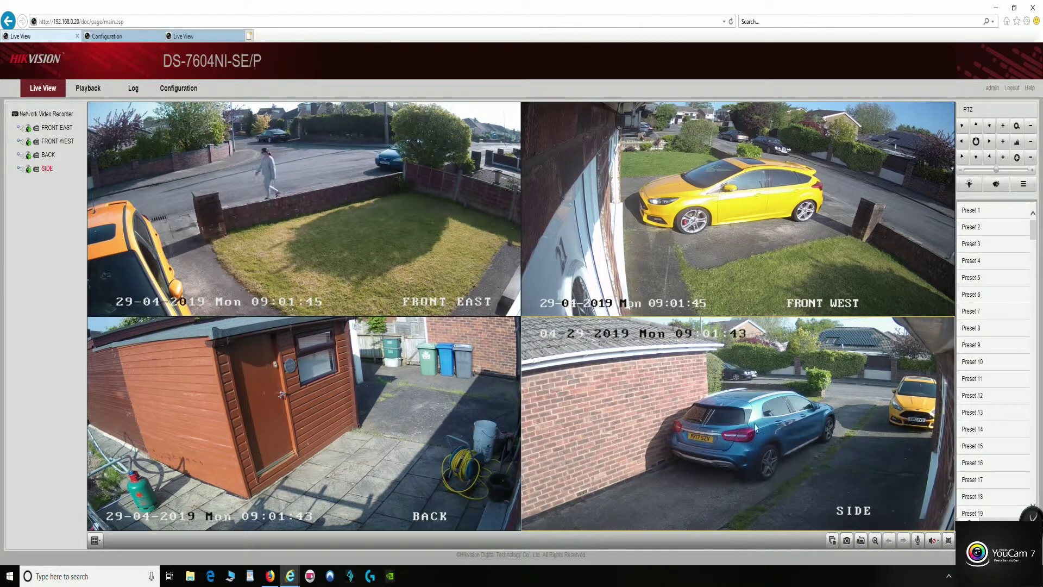
click(933, 541)
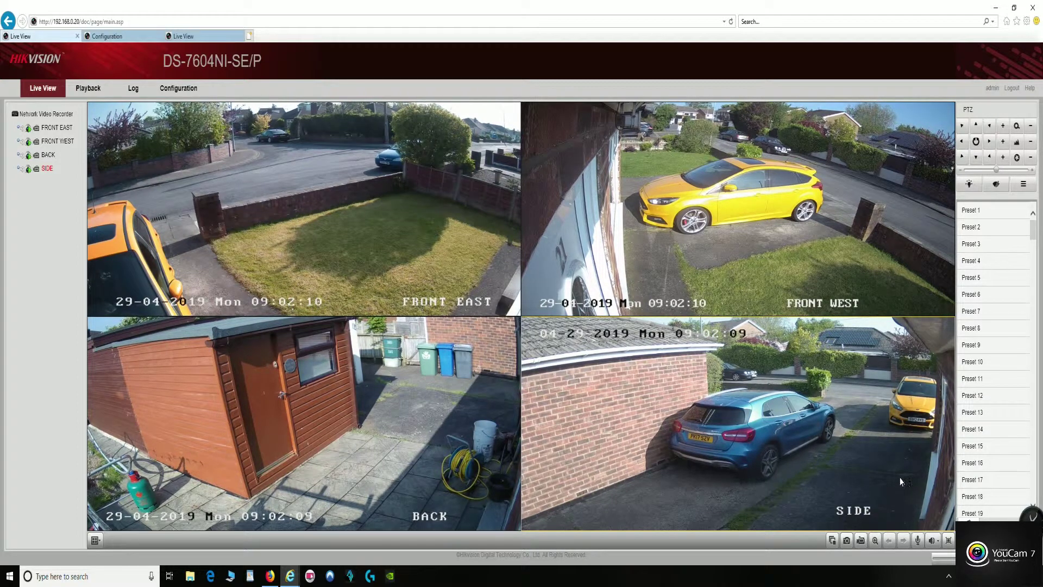
click(931, 545)
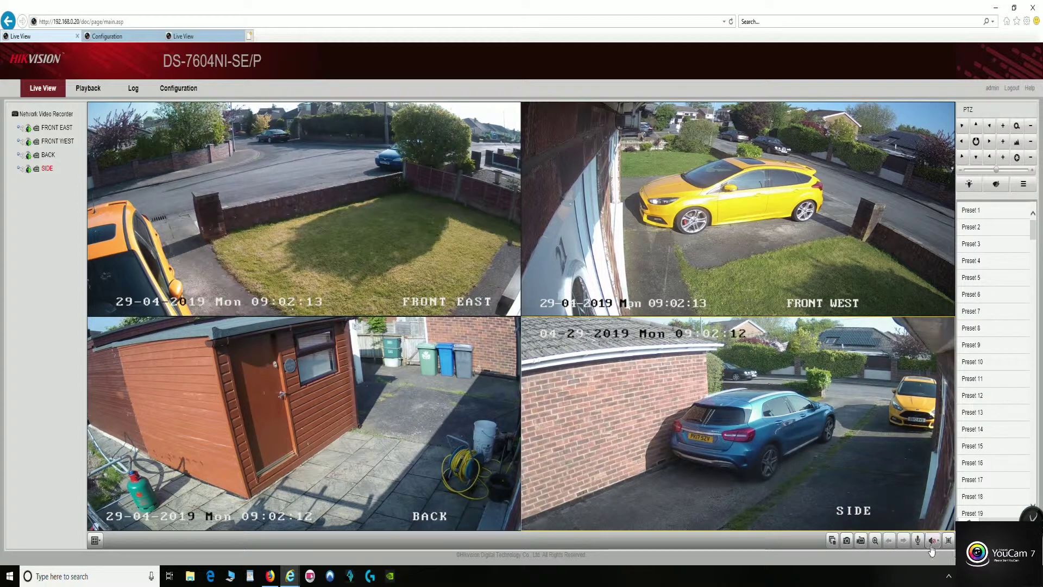
Select the BACK camera feed and turn on its live audio
click(319, 463)
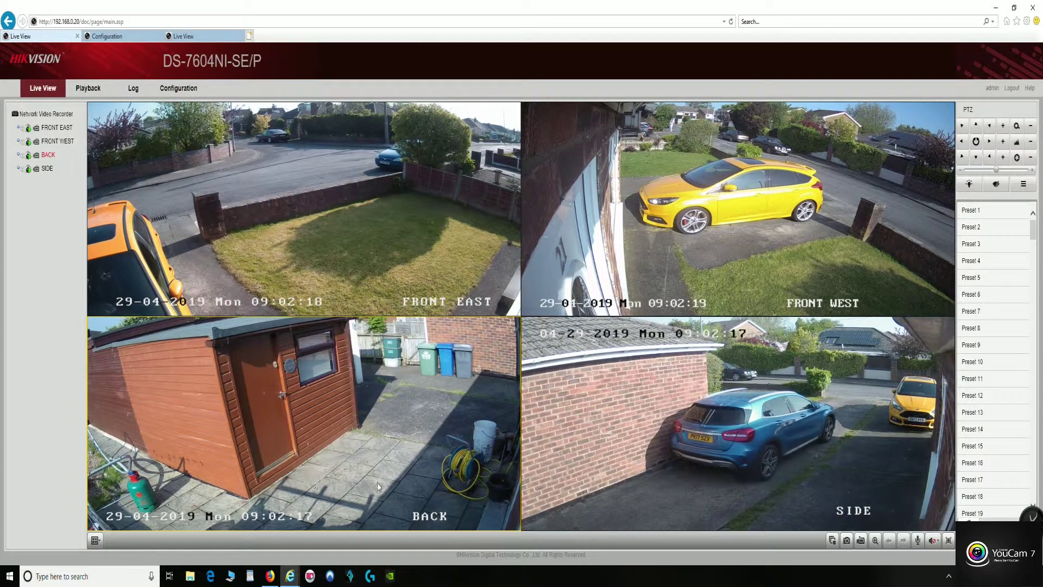
click(931, 545)
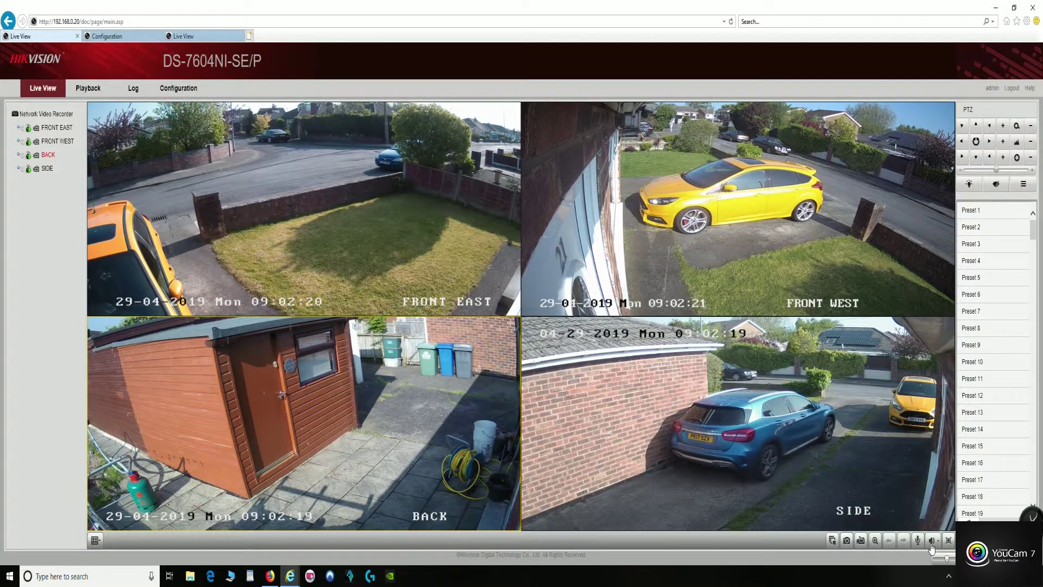